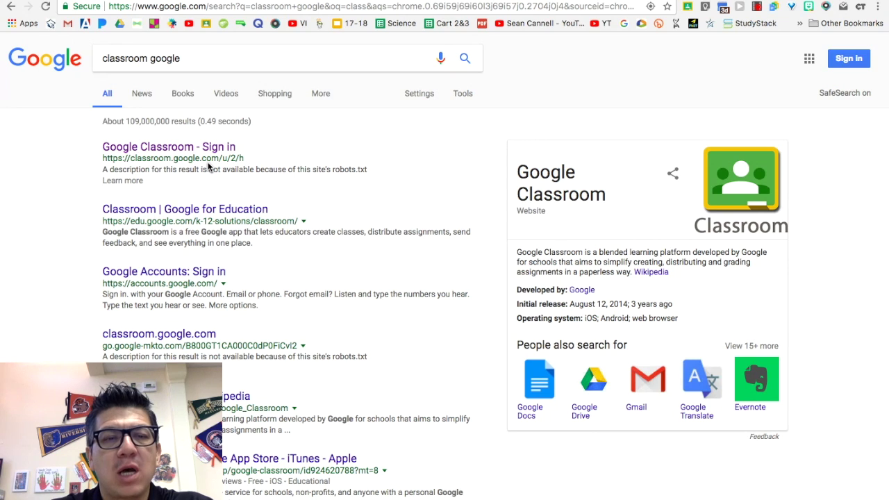
# Open the Google Classroom sign-in page from the search results and sign in to the Gmail teacher account with its account password
pyautogui.click(174, 150)
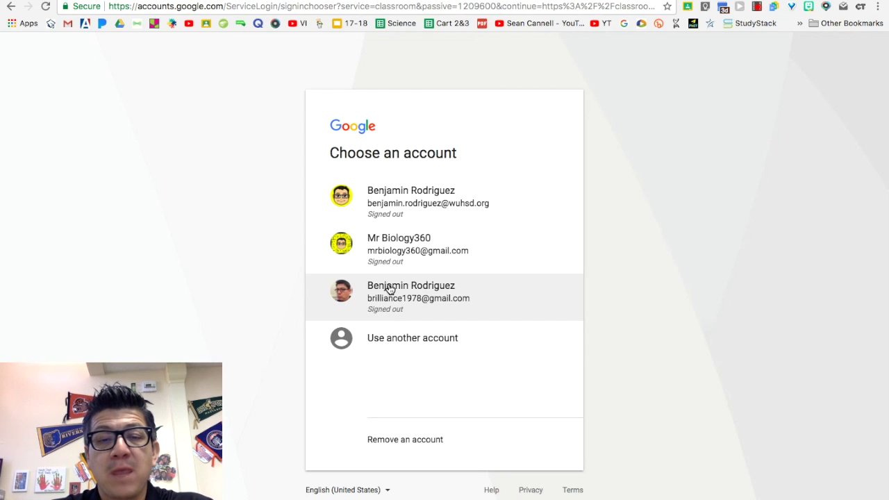
pyautogui.click(393, 252)
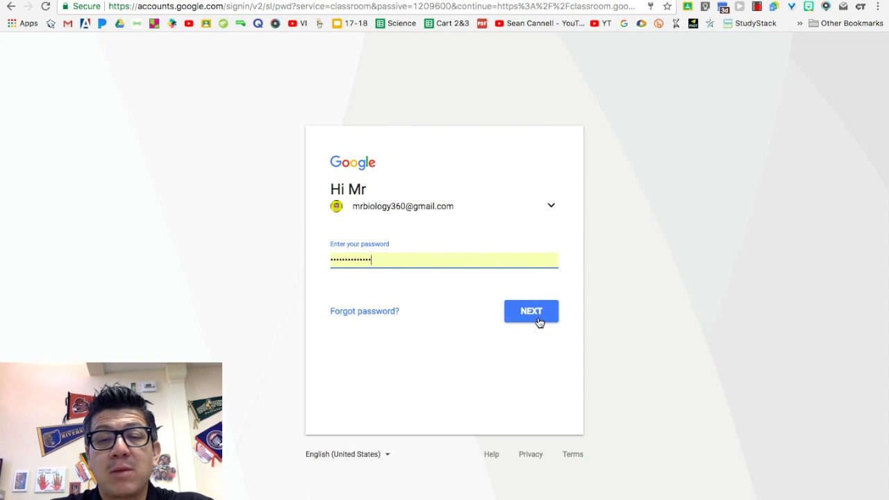
pyautogui.click(531, 314)
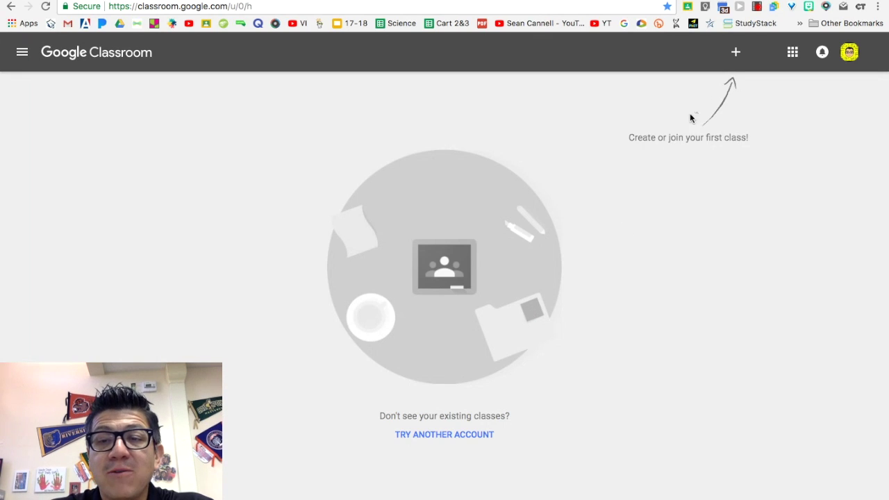
# Create a class named "Math Class", accepting the notice about not using Classroom at a school with students, and dismiss the What's new message
pyautogui.click(736, 61)
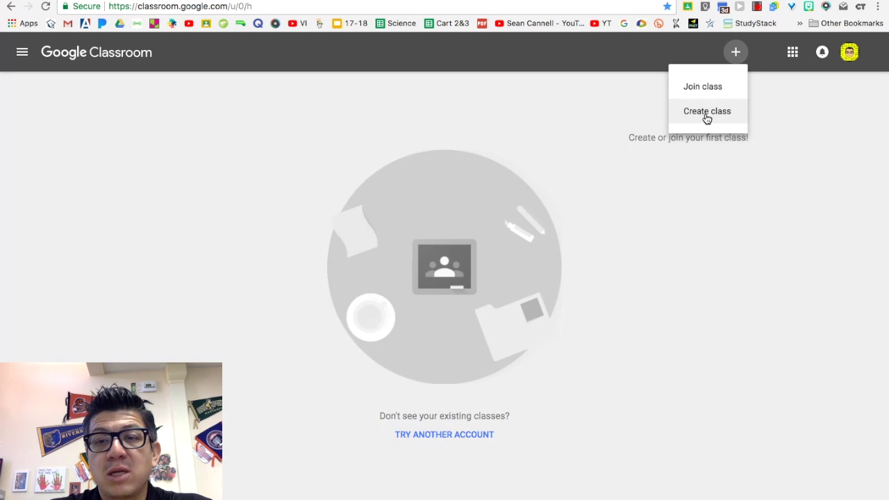
pyautogui.click(707, 113)
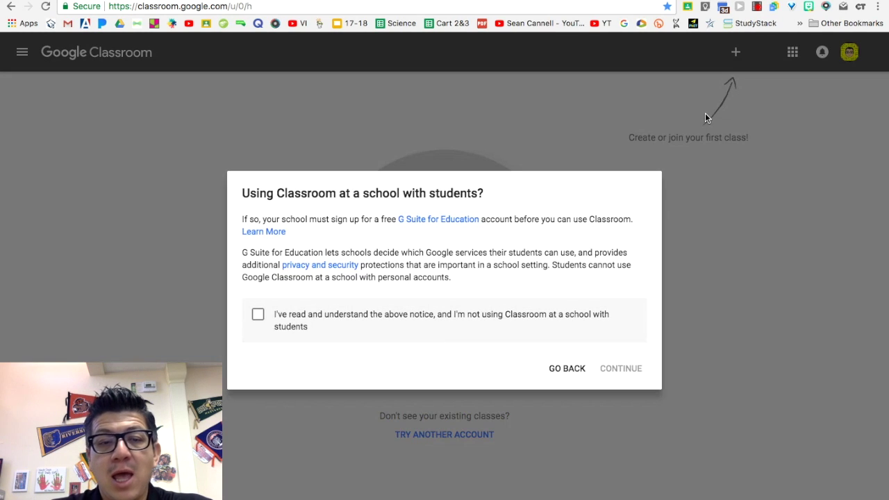
pyautogui.click(258, 316)
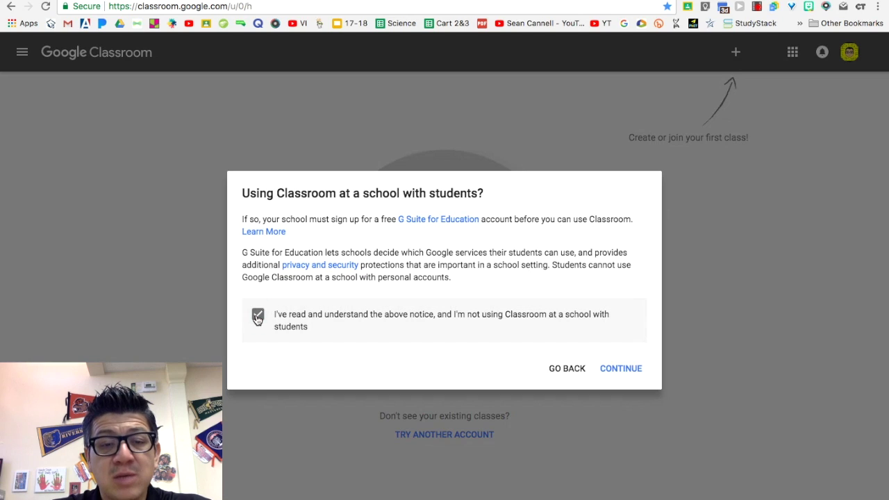
pyautogui.click(622, 369)
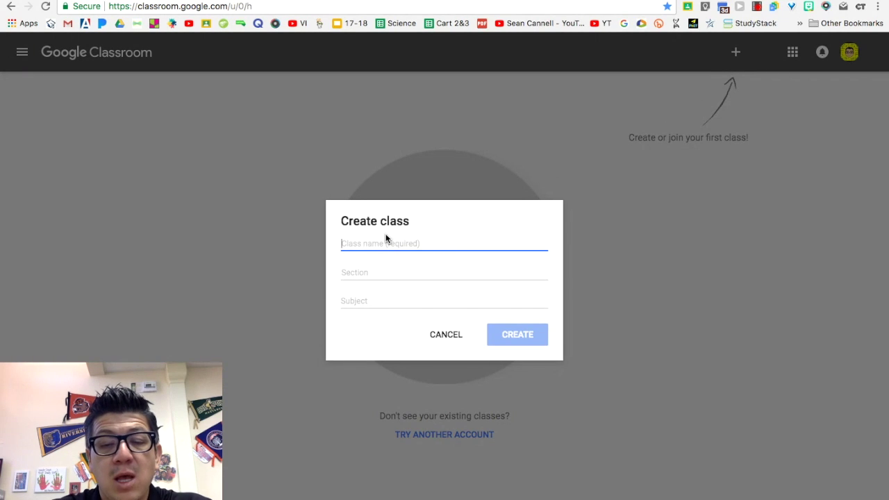
pyautogui.write('Math Class')
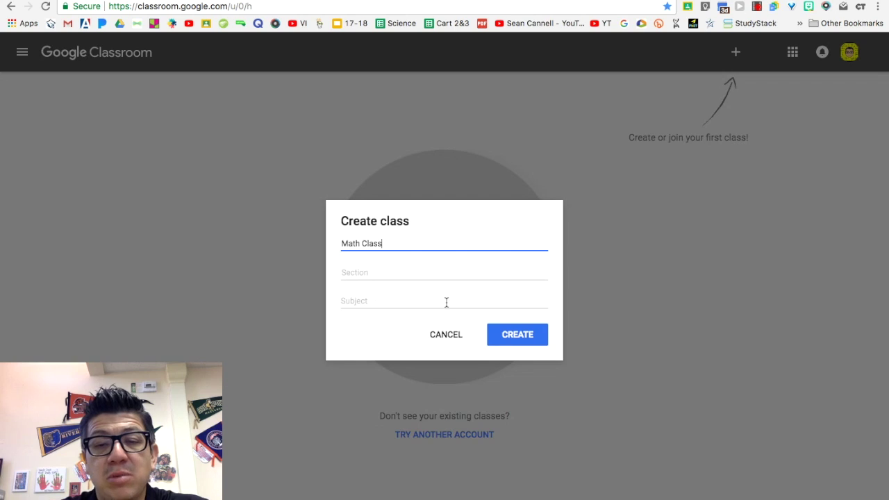
pyautogui.click(512, 336)
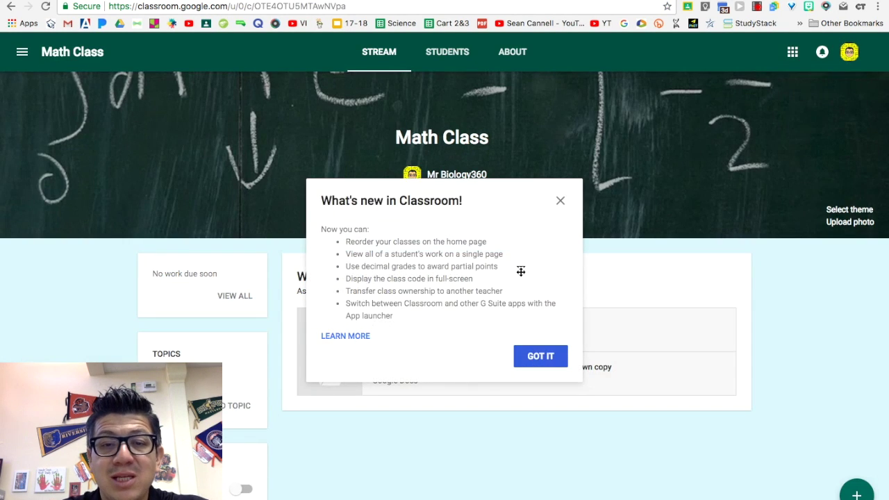
pyautogui.click(561, 201)
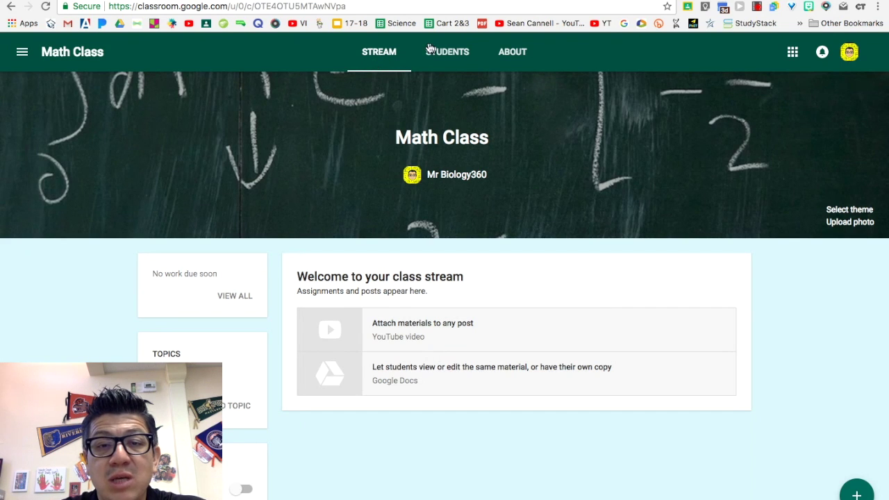
# Look through the Students and About pages of Math Class, dismissing the class permissions tip, and return to the stream
pyautogui.click(444, 59)
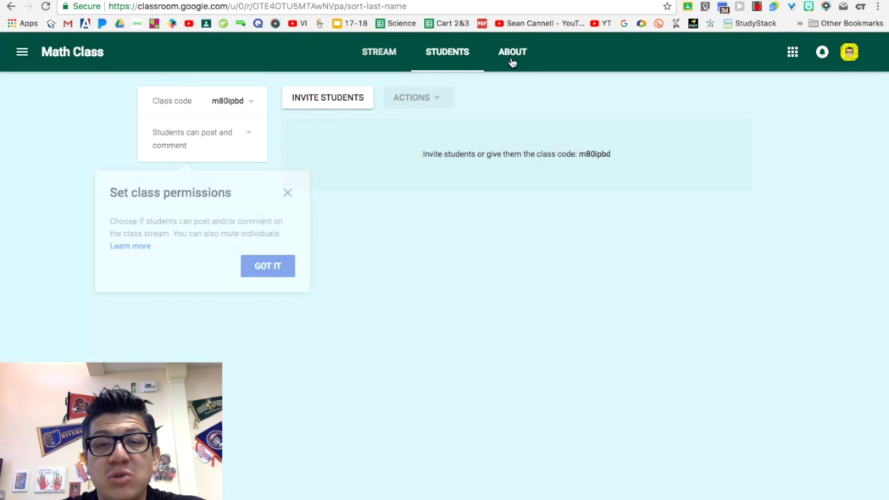
pyautogui.click(521, 61)
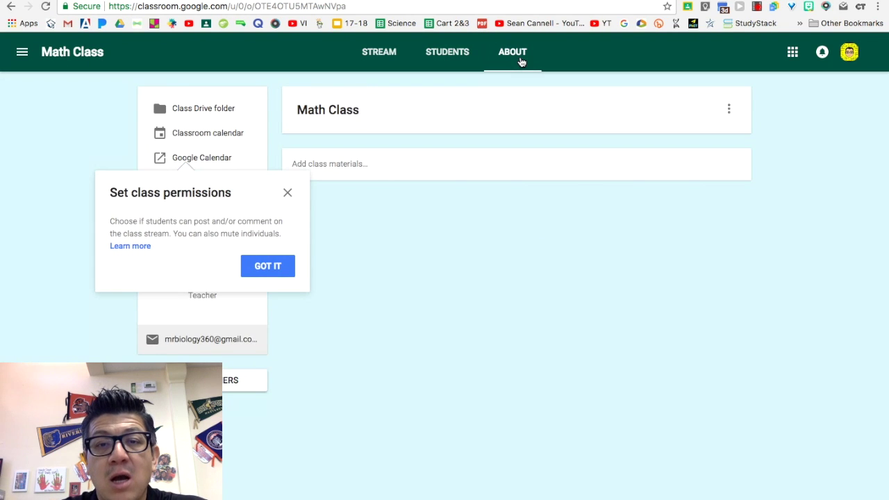
pyautogui.click(387, 56)
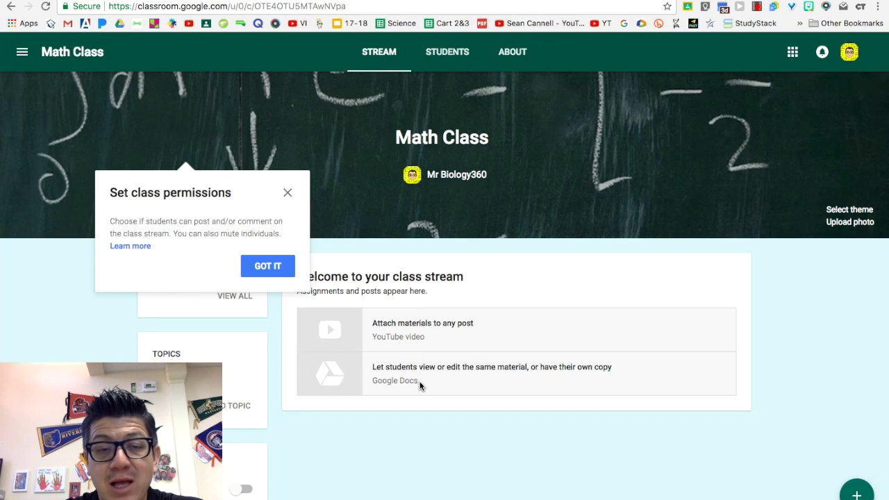
pyautogui.click(286, 195)
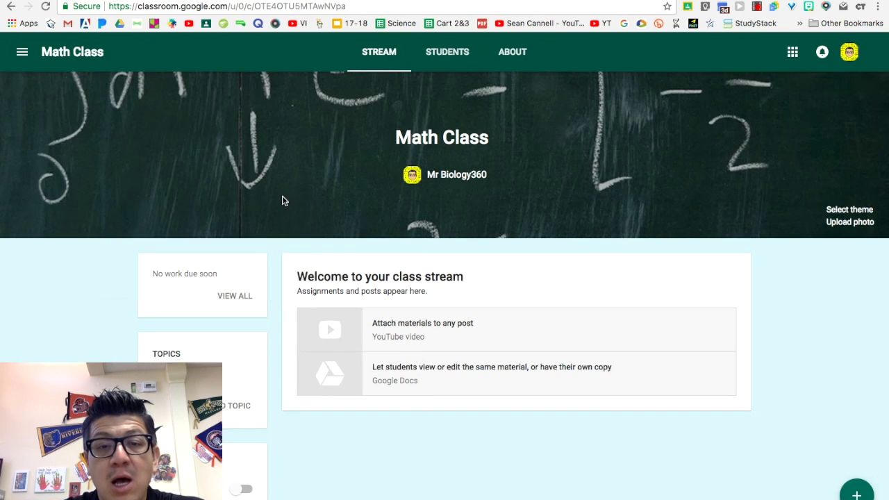
pyautogui.click(448, 55)
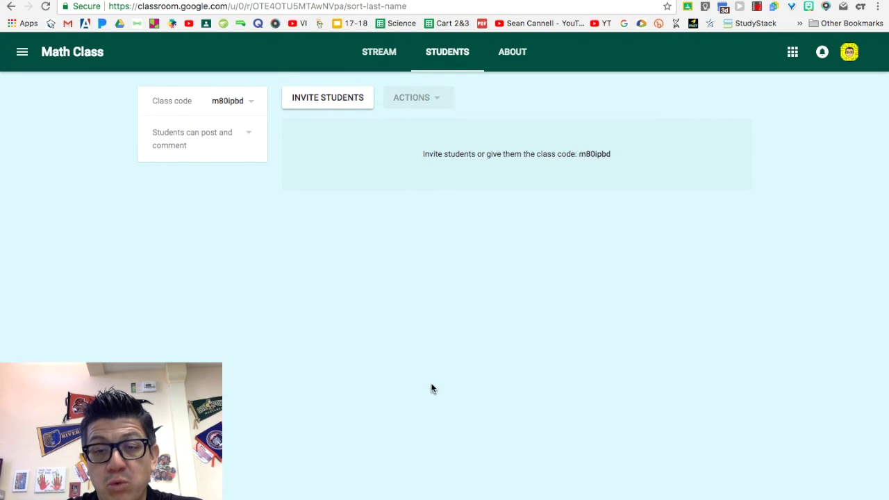
pyautogui.click(511, 55)
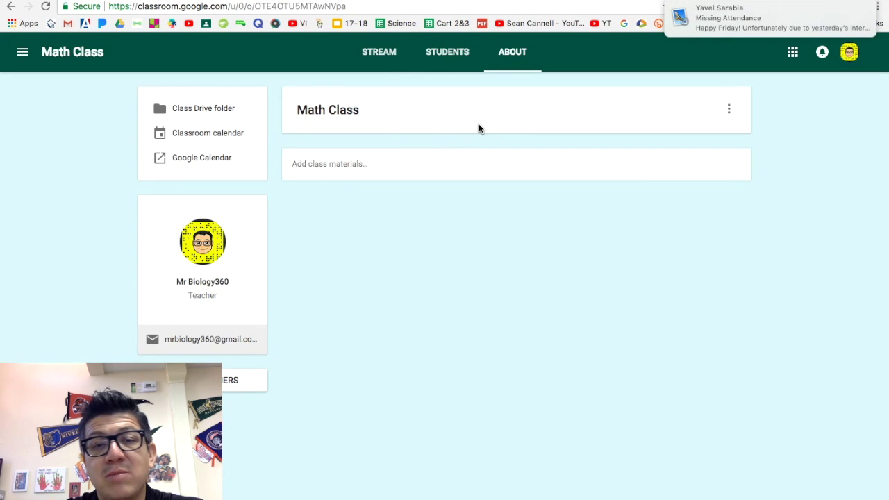
pyautogui.click(379, 59)
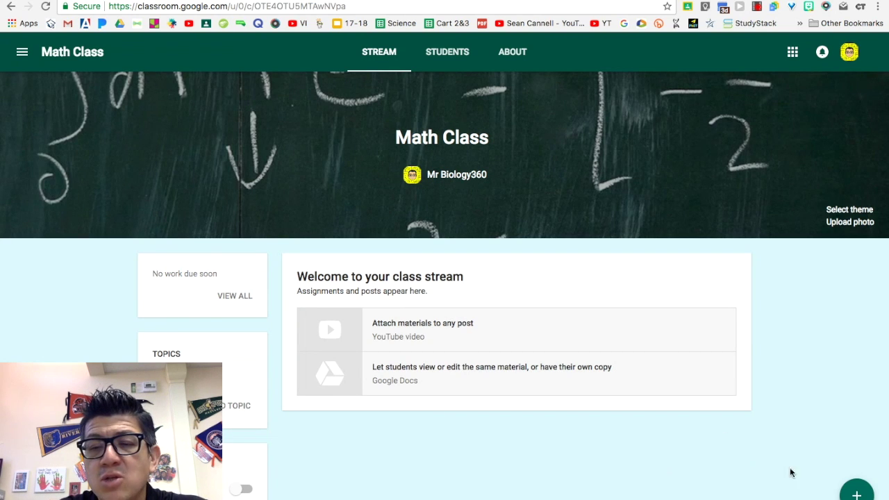
# Start a new assignment for all students in Math Class titled "Homework: Concept Map"
pyautogui.moveTo(854, 493)
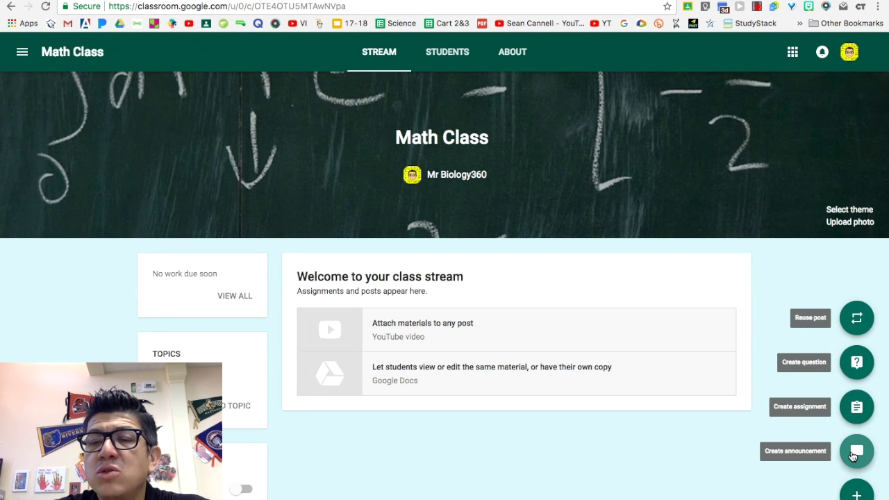
pyautogui.click(856, 406)
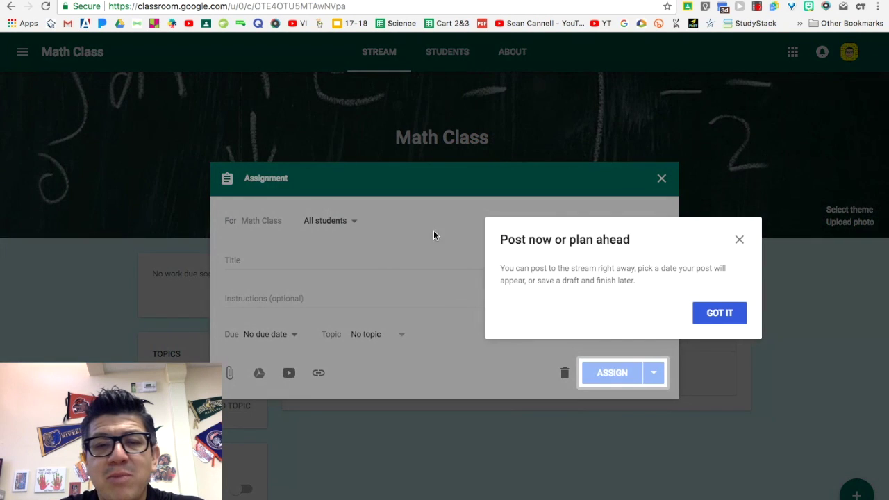
pyautogui.click(739, 239)
pyautogui.click(370, 264)
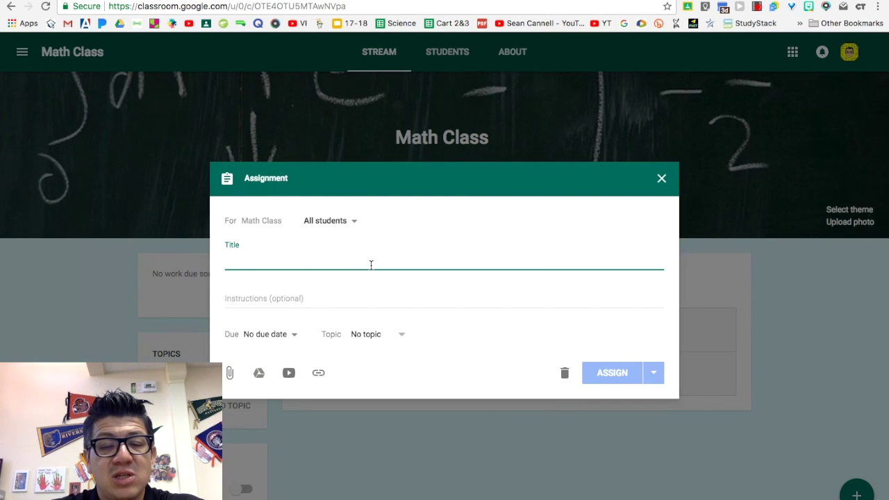
pyautogui.write('Homew')
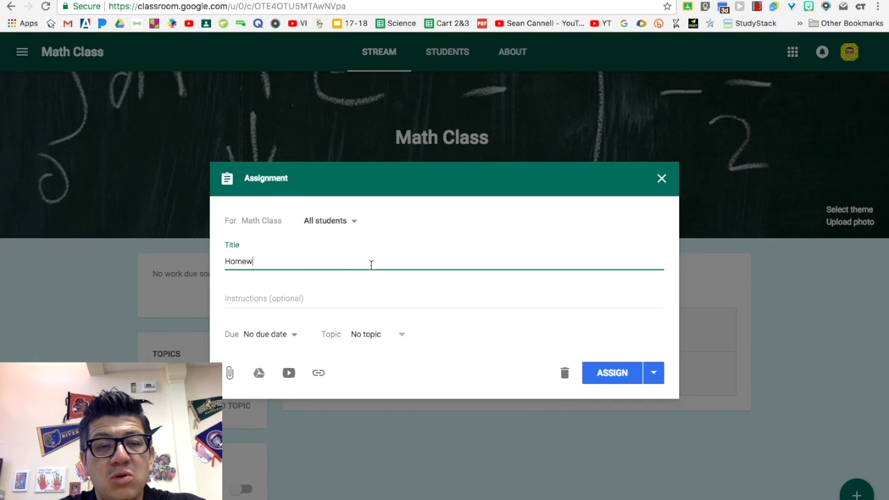
pyautogui.write('ork')
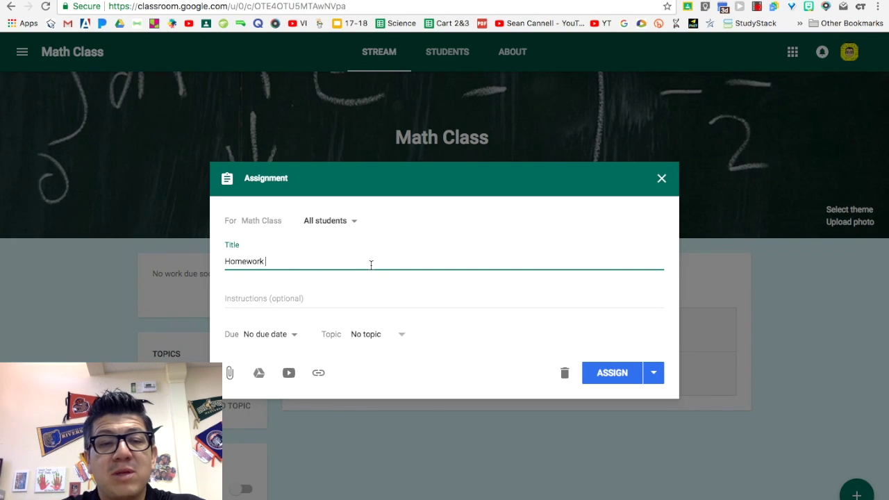
pyautogui.write(': ')
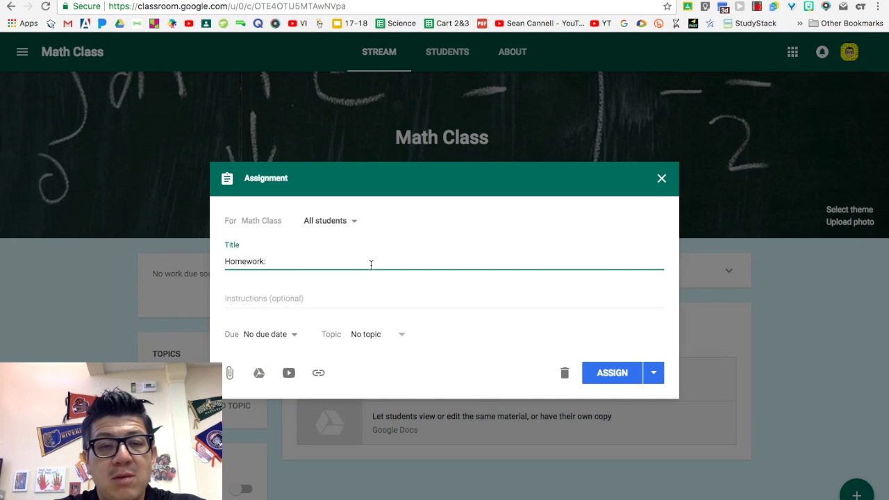
pyautogui.write('Concept')
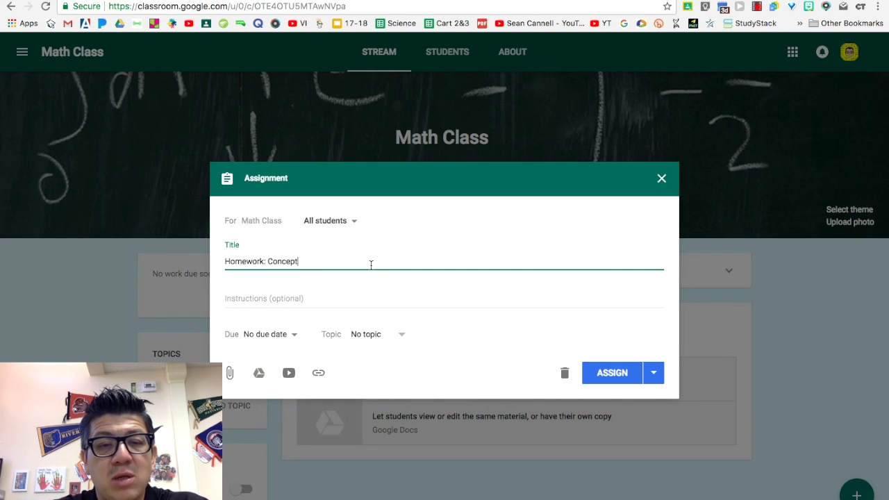
pyautogui.write(' Map')
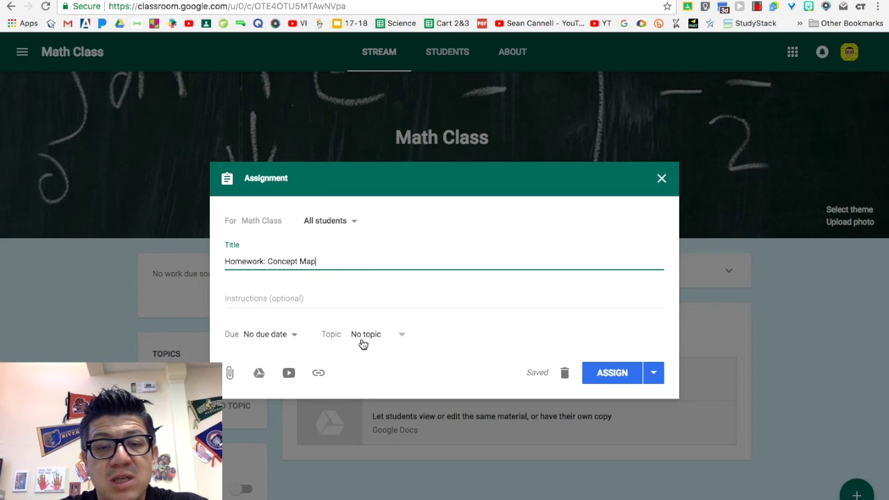
# Set the assignment's due date to Oct 31, 2017 at 11:59 PM and assign it to the class
pyautogui.click(267, 337)
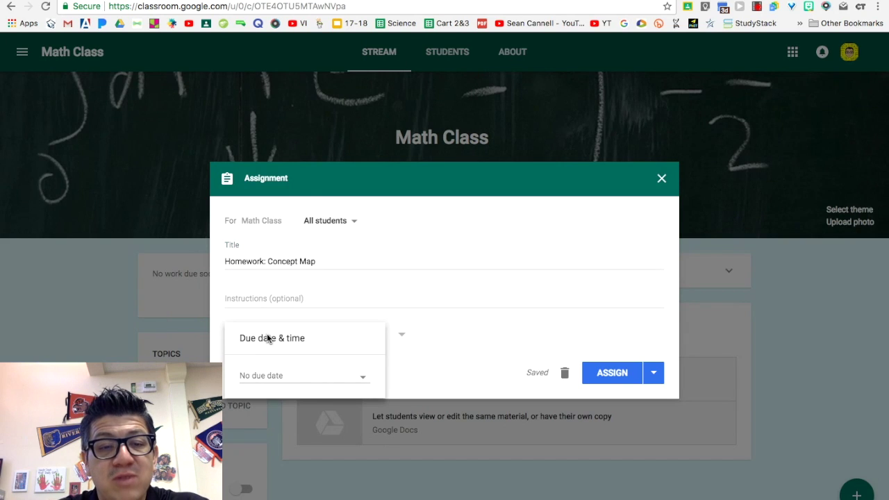
pyautogui.click(268, 376)
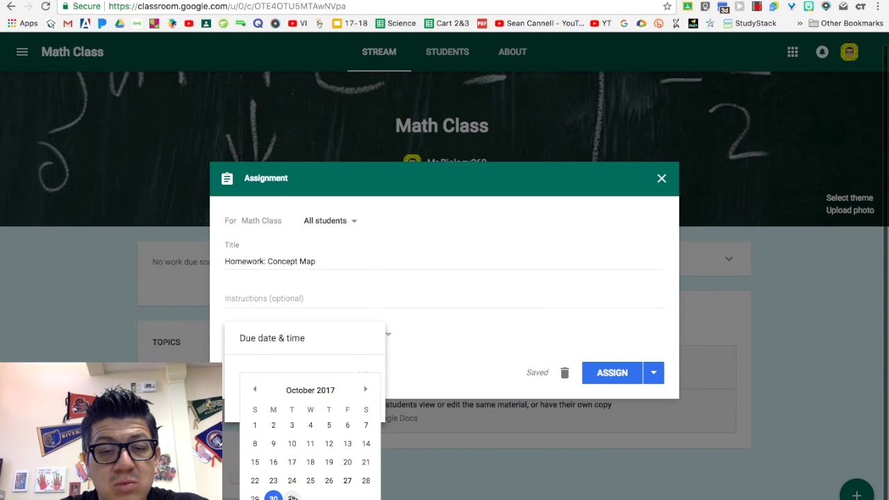
pyautogui.click(292, 497)
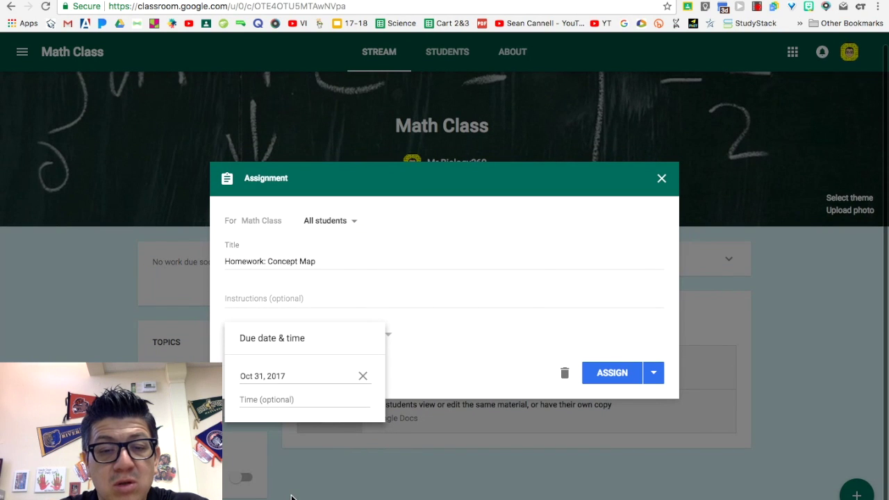
pyautogui.click(273, 400)
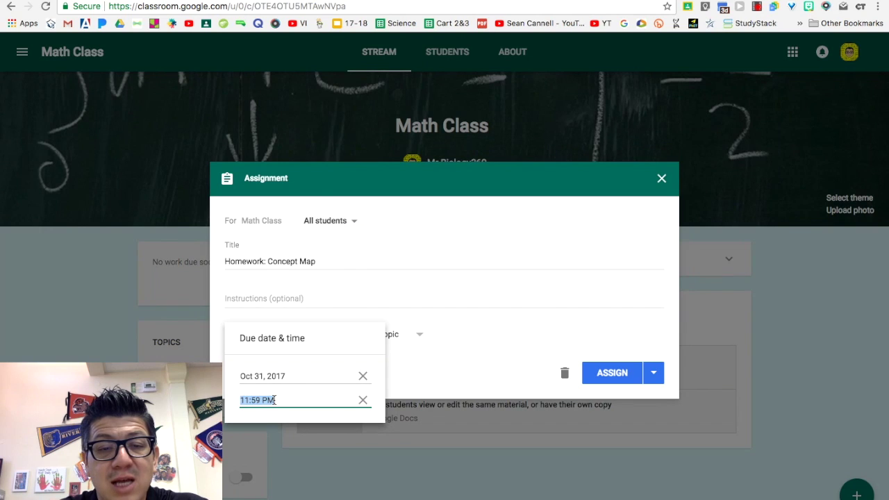
pyautogui.click(419, 366)
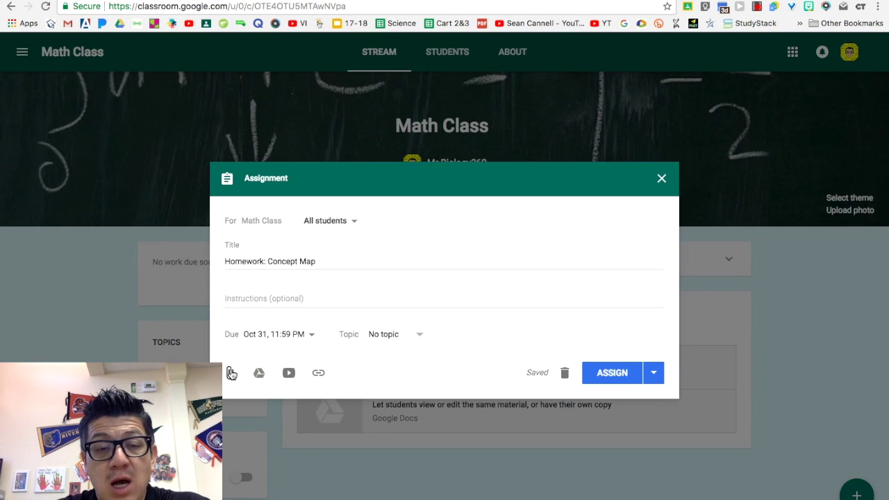
pyautogui.click(605, 373)
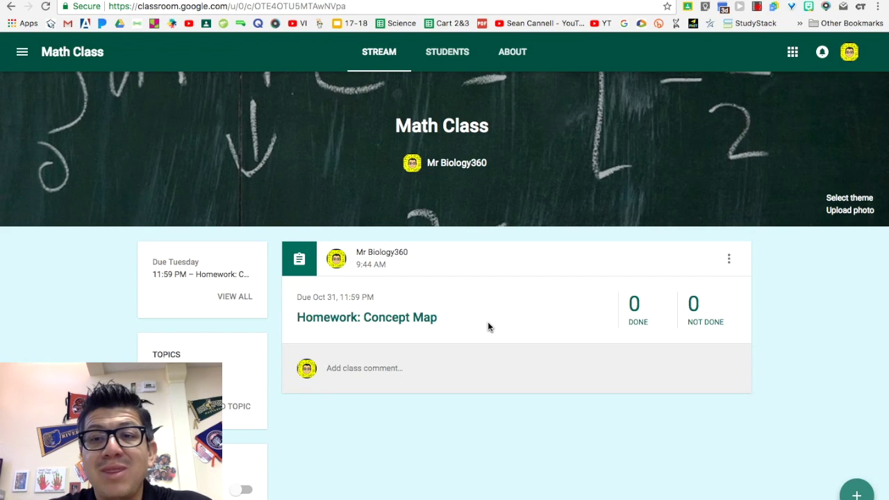
# Display the Math Class join code in full screen from the class's student page
pyautogui.click(448, 56)
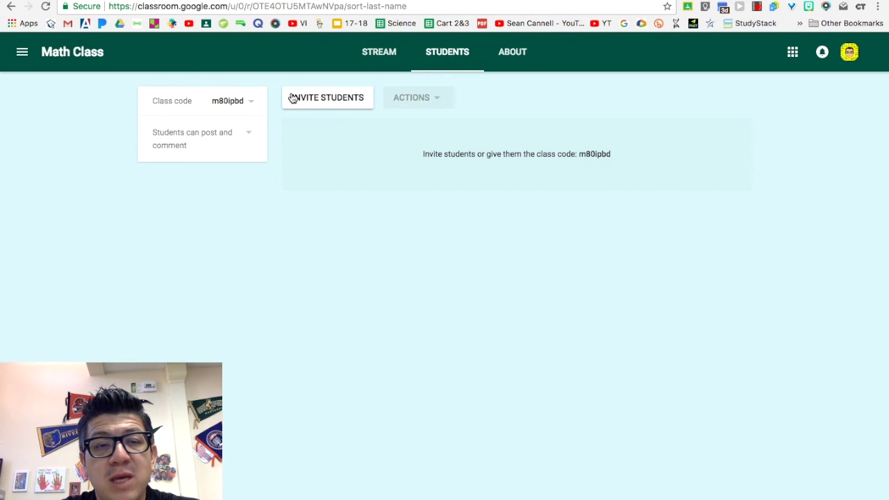
pyautogui.click(254, 103)
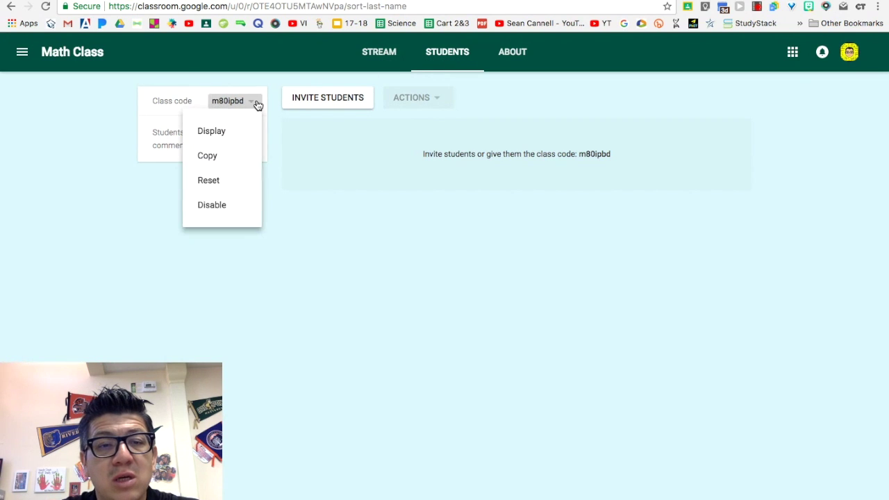
pyautogui.click(224, 137)
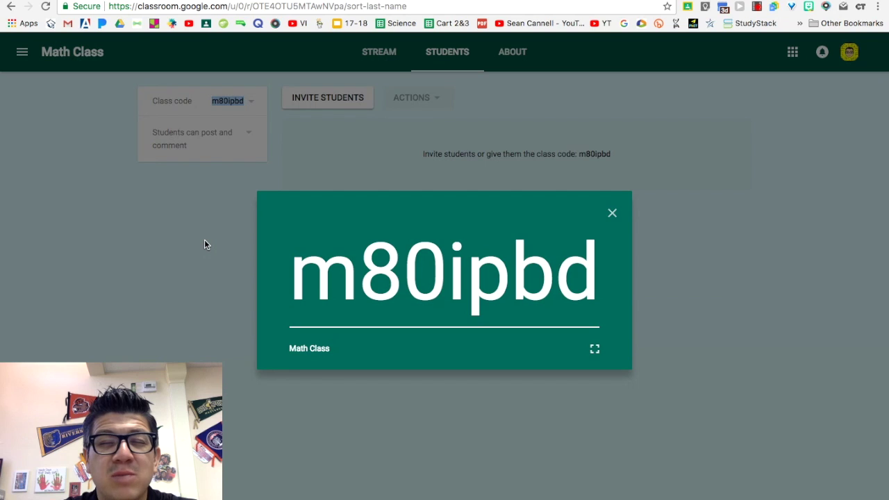
pyautogui.click(594, 349)
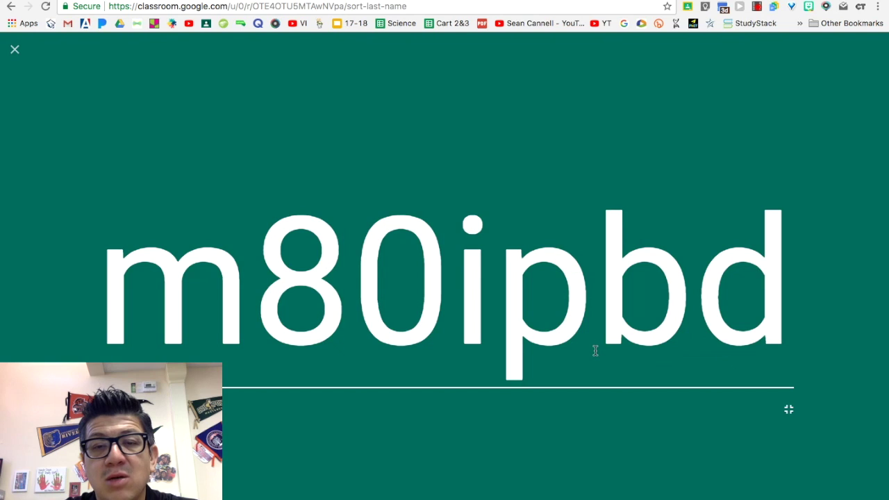
# Close the full-screen class code, return to the Math Class stream, and go to the overview of all classes
pyautogui.click(15, 49)
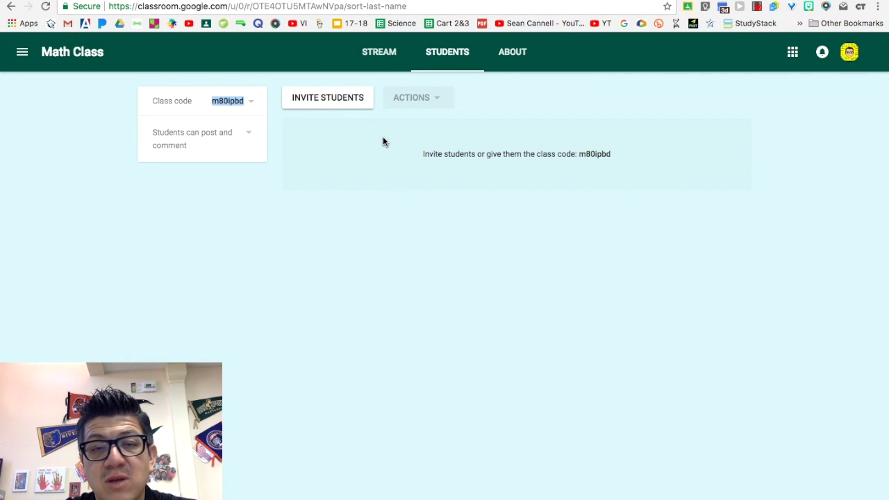
pyautogui.click(379, 51)
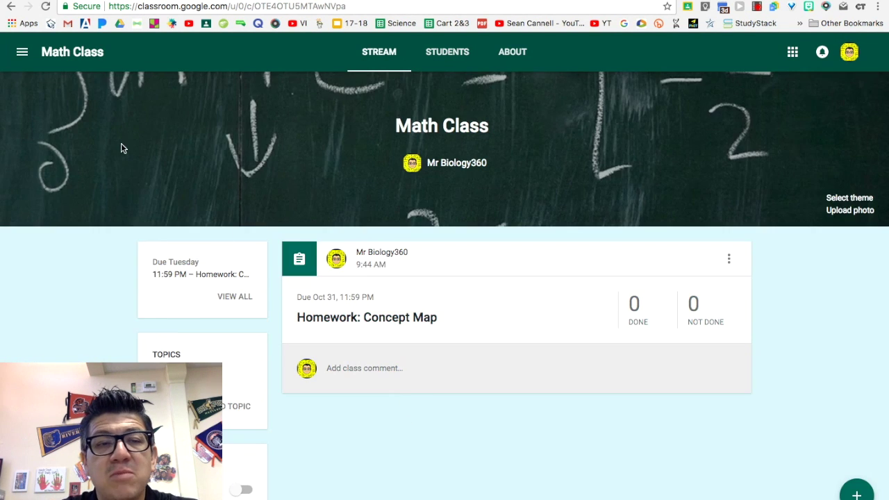
pyautogui.click(22, 53)
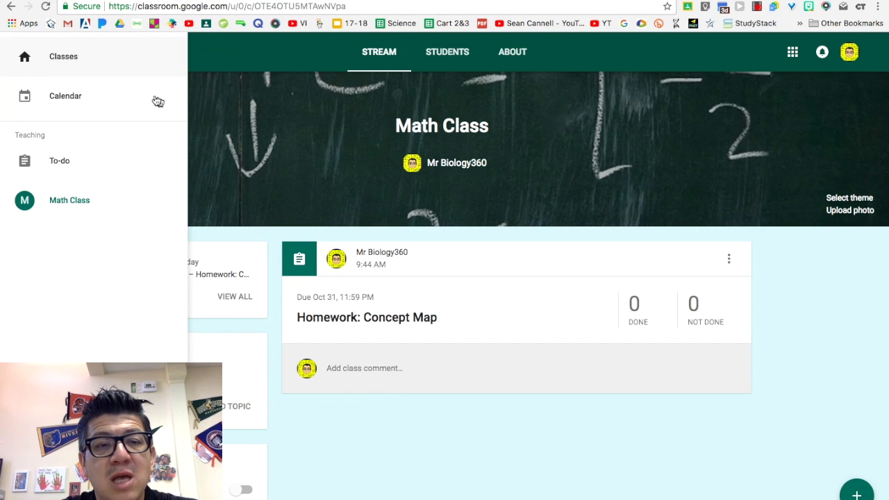
pyautogui.click(204, 126)
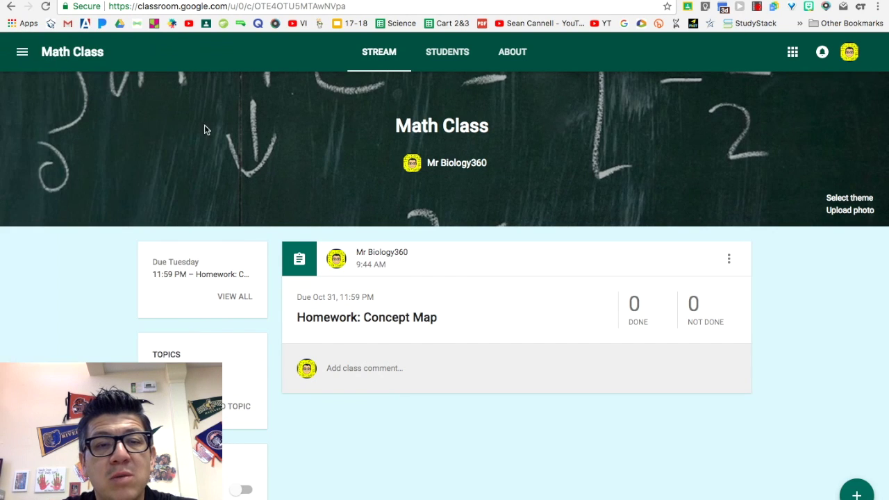
pyautogui.click(22, 54)
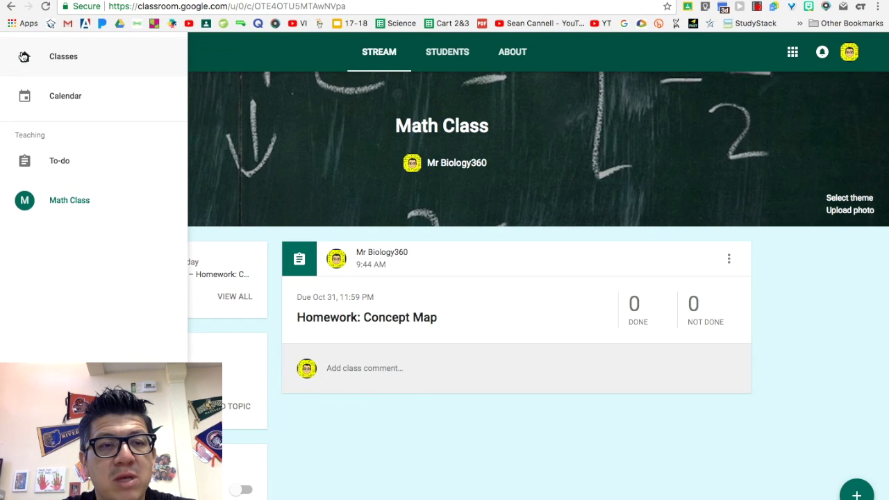
pyautogui.click(63, 64)
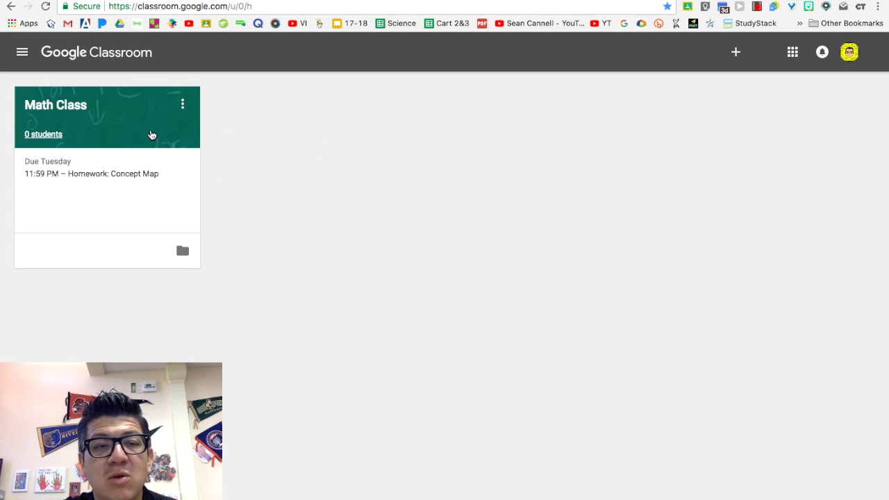
pyautogui.moveTo(127, 98); pyautogui.dragTo(241, 151)
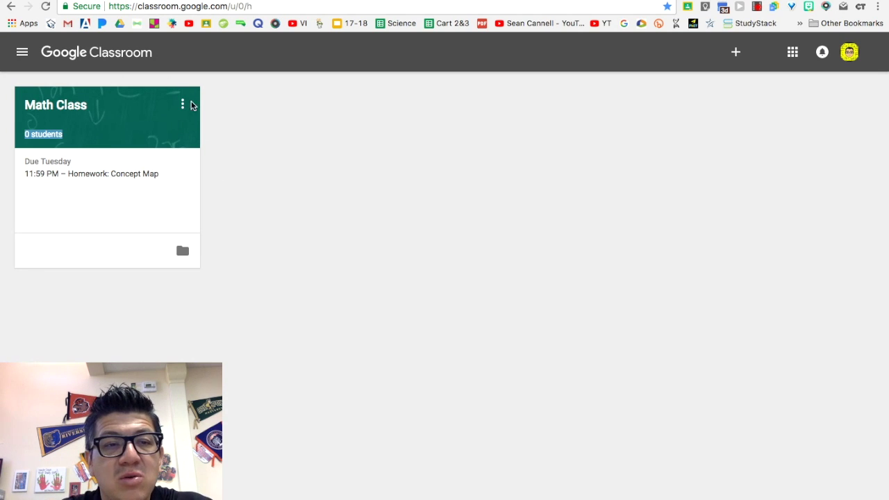
# Look at the student work page of "Homework: Concept Map" in Math Class, dismissing the grading tip, and return to the stream
pyautogui.click(49, 104)
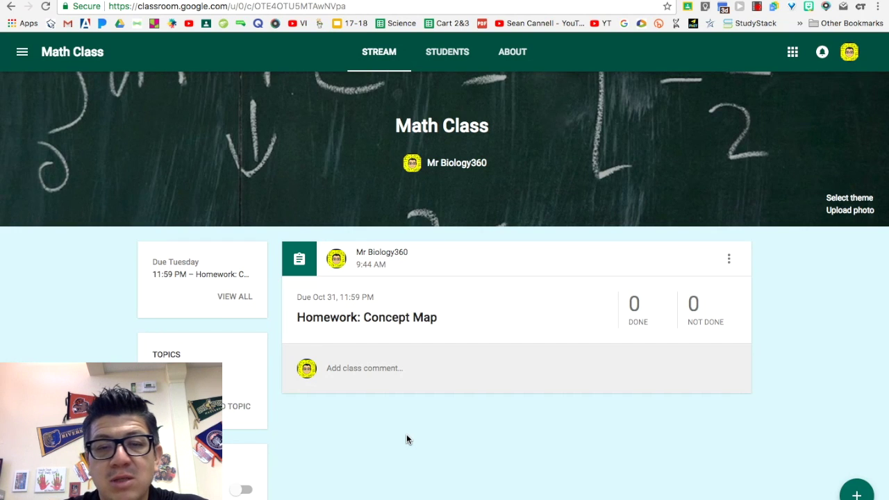
pyautogui.click(378, 322)
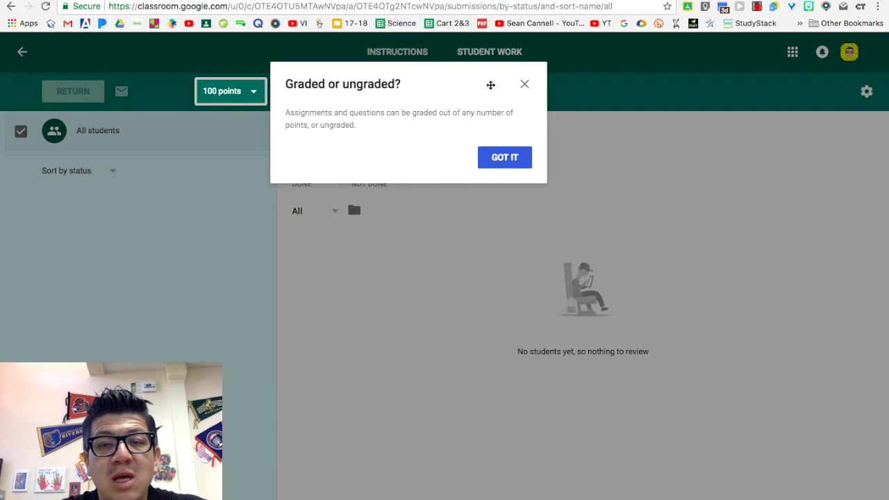
pyautogui.click(525, 85)
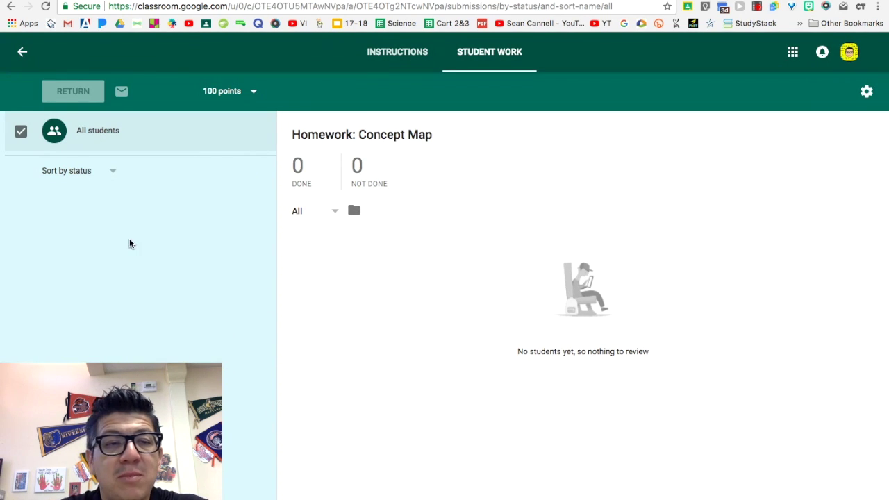
pyautogui.click(22, 53)
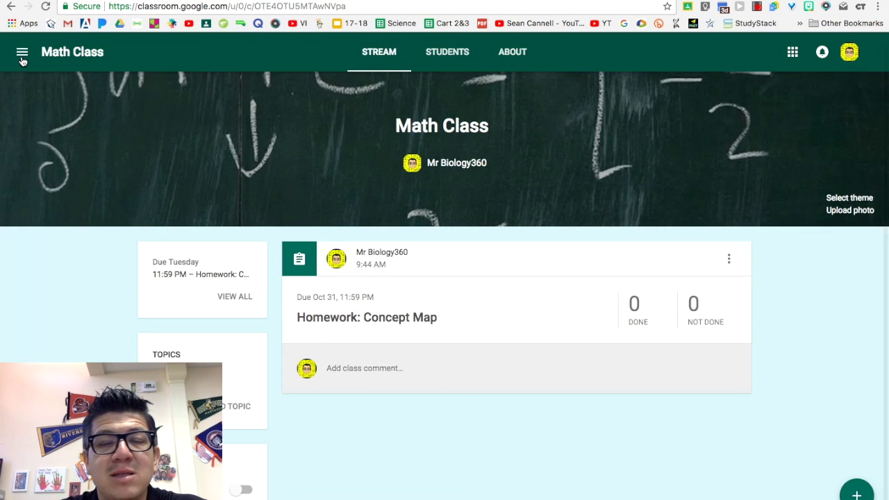